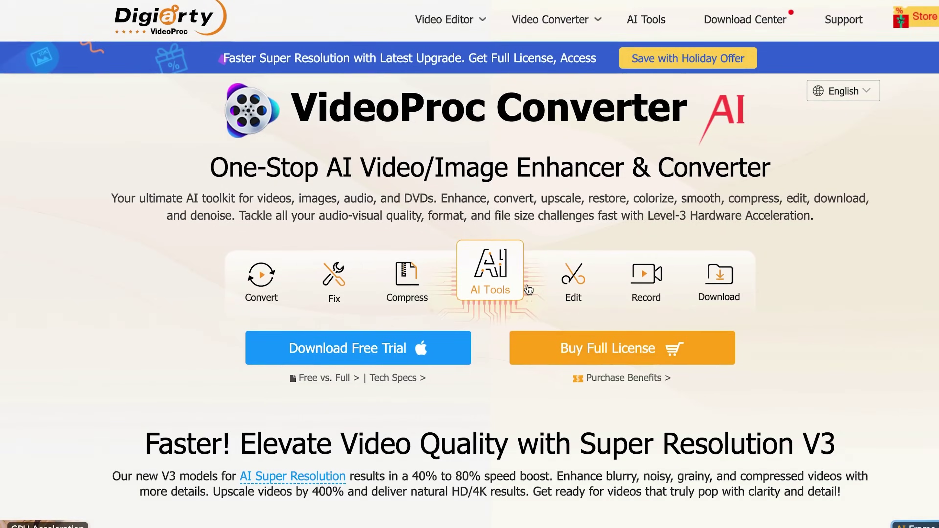
Step: Scroll the homepage from the header past the AI tools, Convert and Fix & Enhance sections to High-Quality Compression
scroll(528, 289, "down", 7)
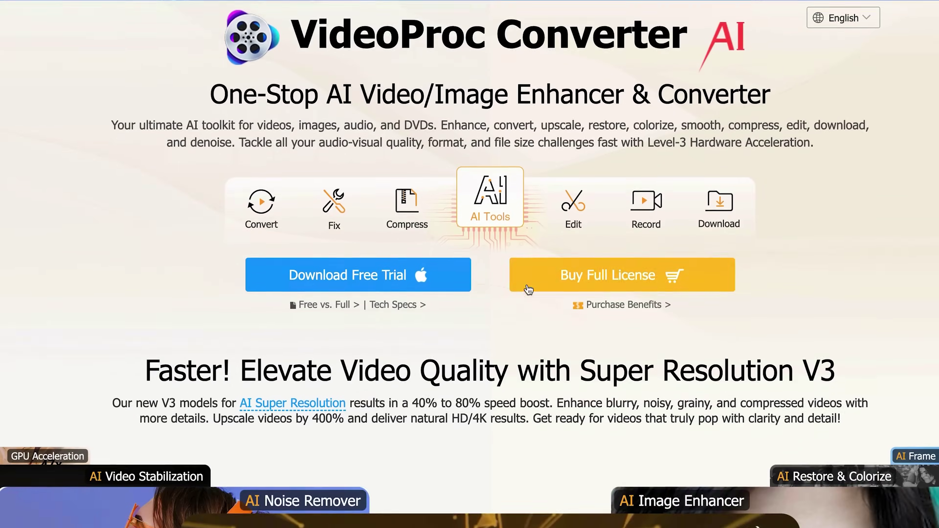
scroll(528, 289, "down", 7)
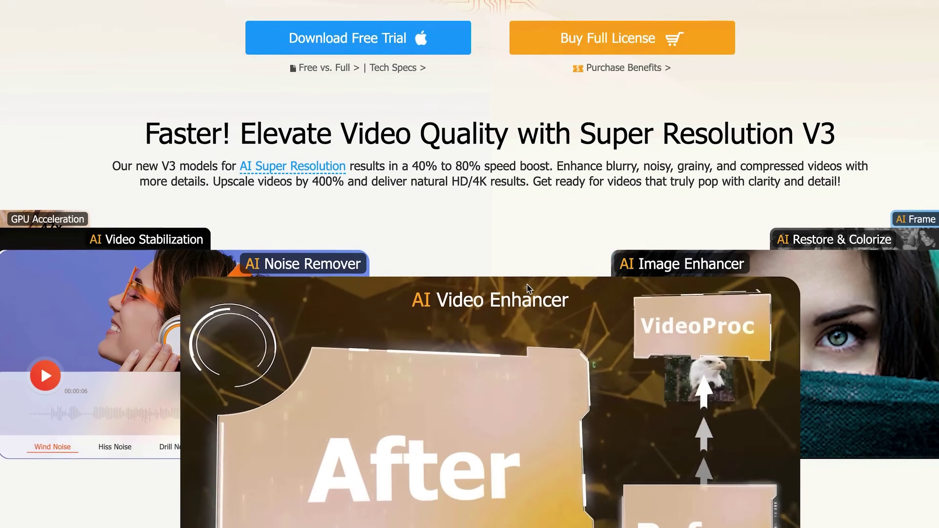
scroll(529, 289, "down", 6)
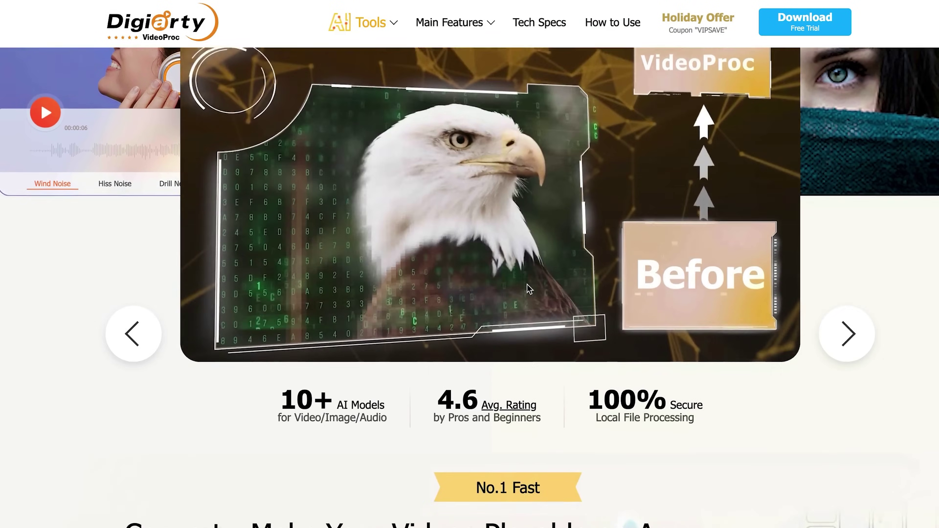
scroll(527, 289, "down", 7)
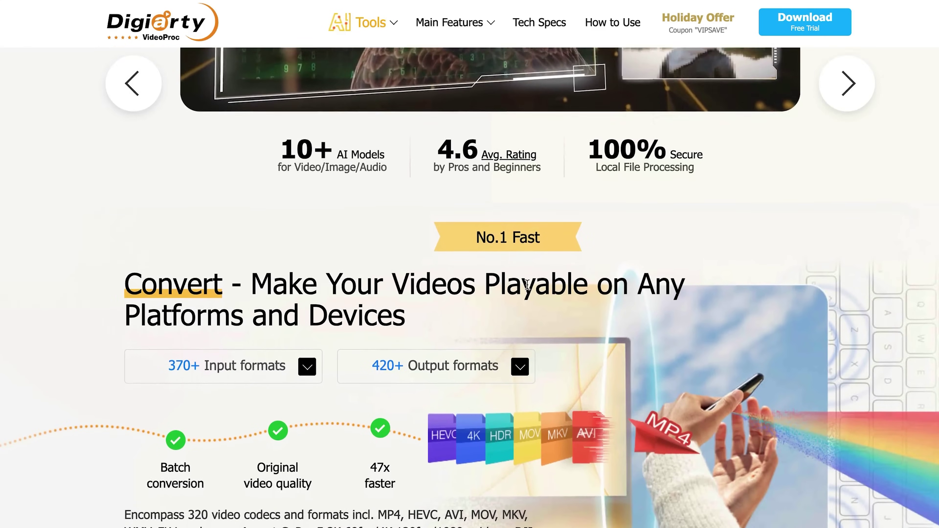
scroll(528, 289, "down", 7)
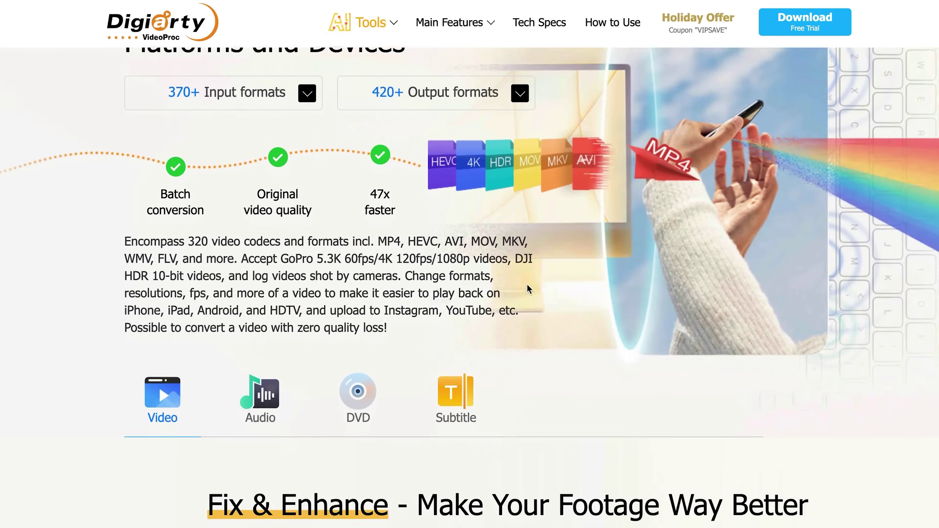
scroll(529, 289, "down", 7)
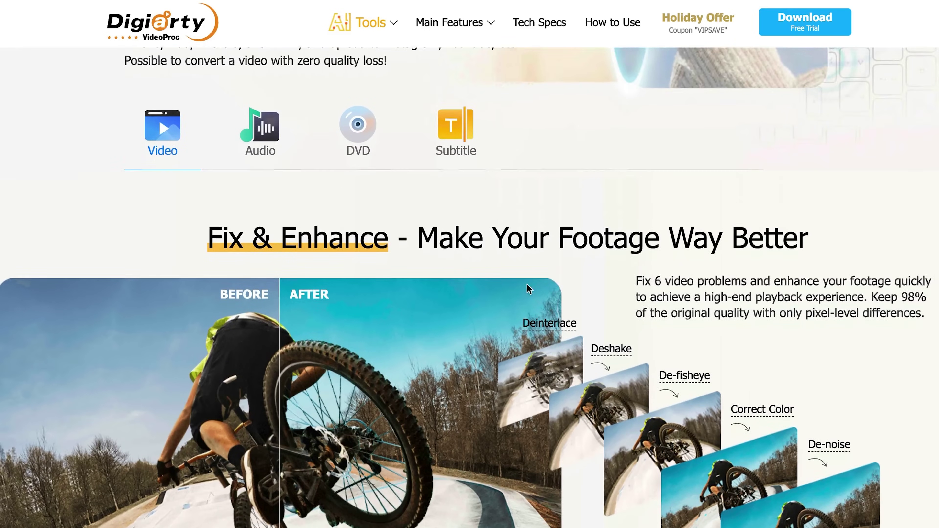
scroll(529, 288, "down", 6)
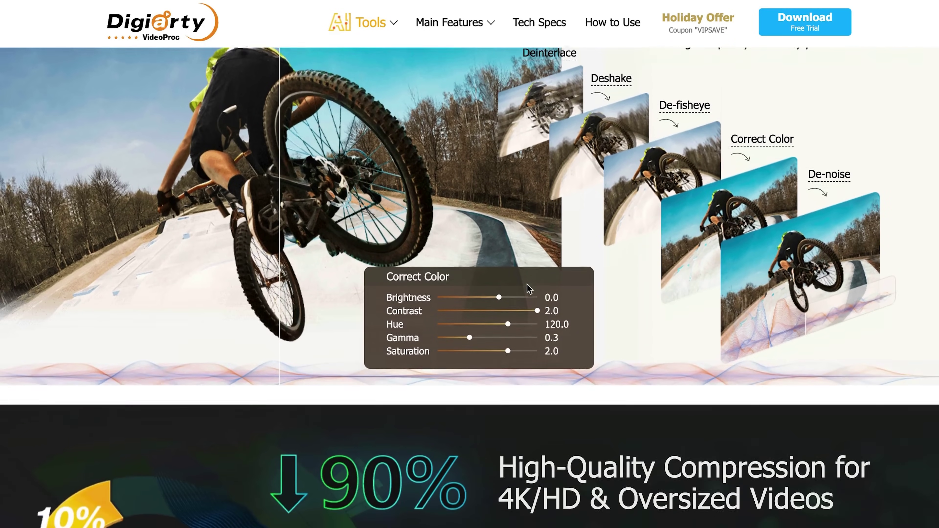
scroll(530, 289, "down", 2)
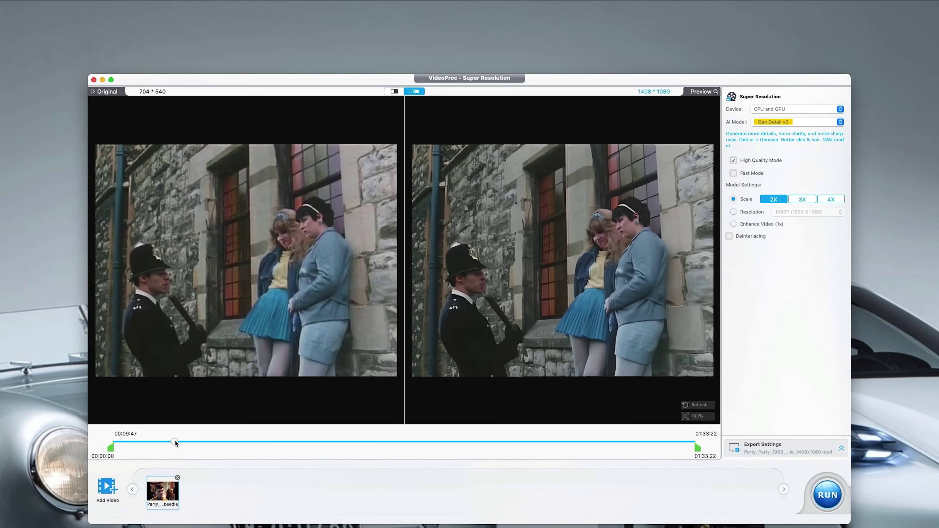
Step: Drag the playhead forward to the garage scene to compare original and 2X-upscaled frames
left_click_drag(175, 444, 177, 444)
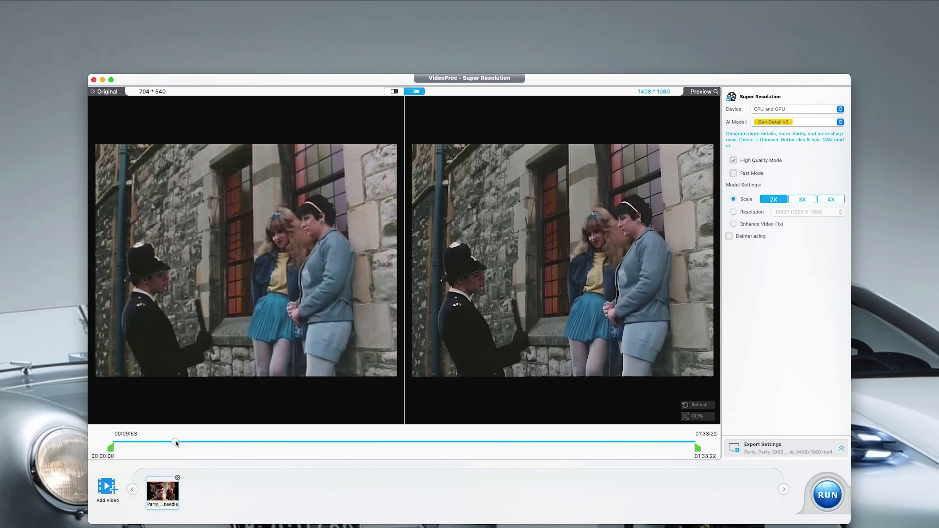
left_click_drag(176, 443, 178, 444)
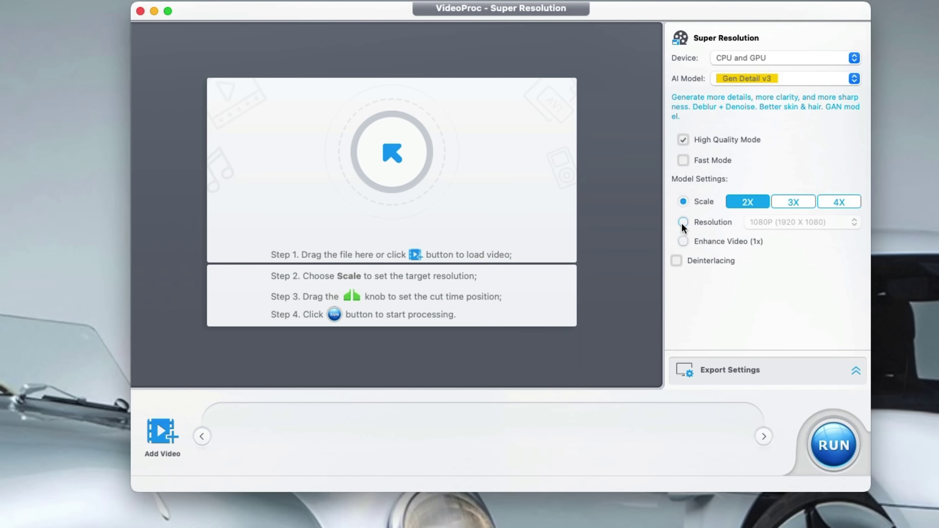
Step: Leave the target resolution at 1080P and expand the Export Settings panel
left_click(853, 223)
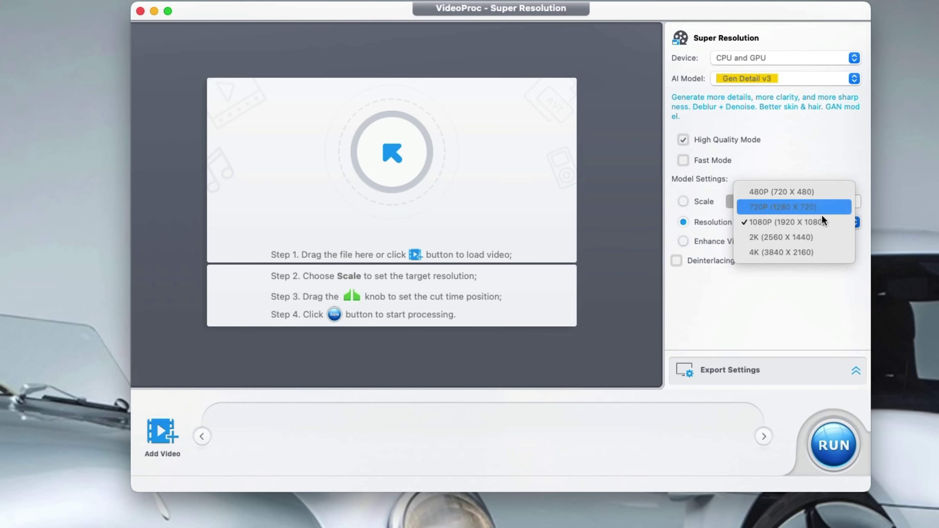
left_click(670, 200)
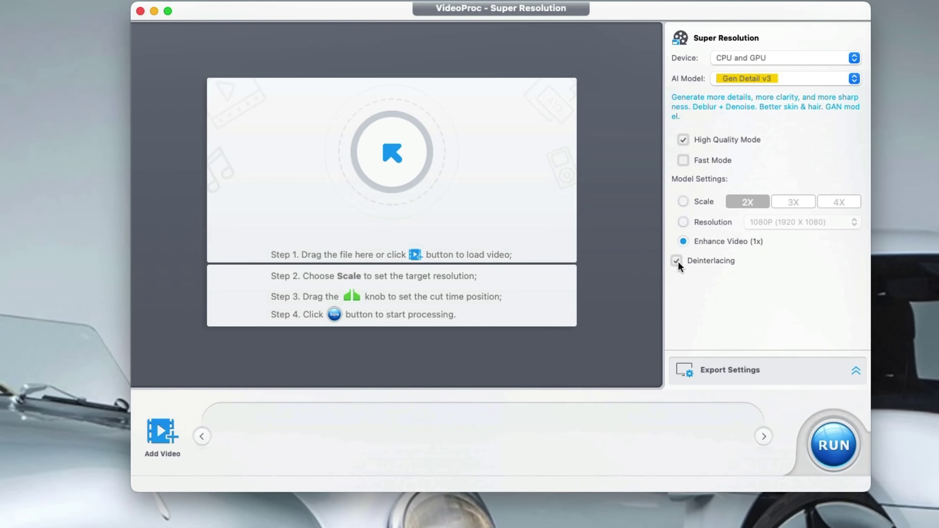
left_click(855, 371)
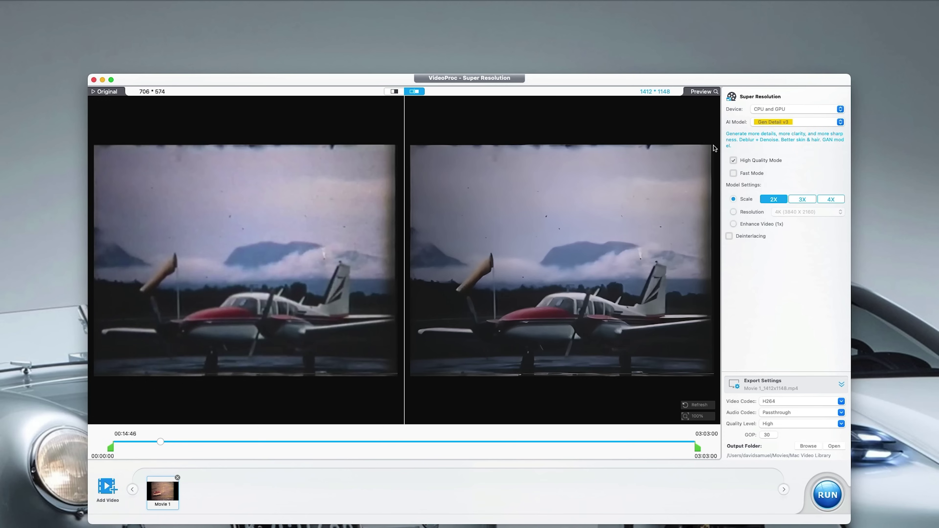
Step: Switch the airplane preview to split mode and sweep the divider left and right across it
left_click(394, 92)
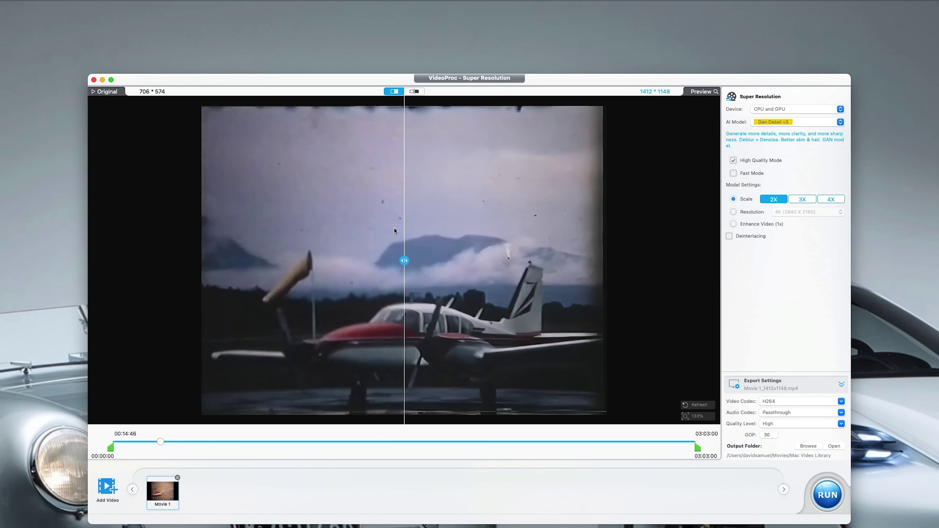
left_click_drag(404, 260, 413, 223)
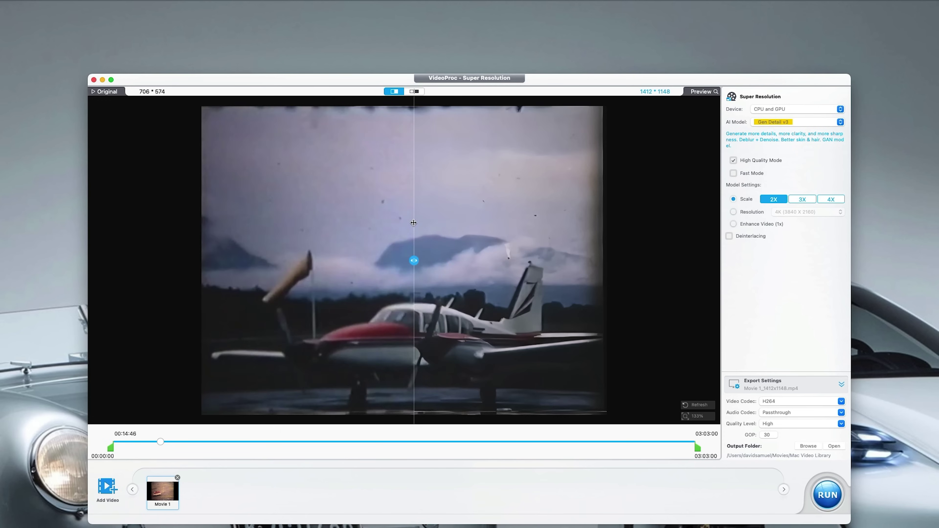
left_click_drag(385, 221, 414, 221)
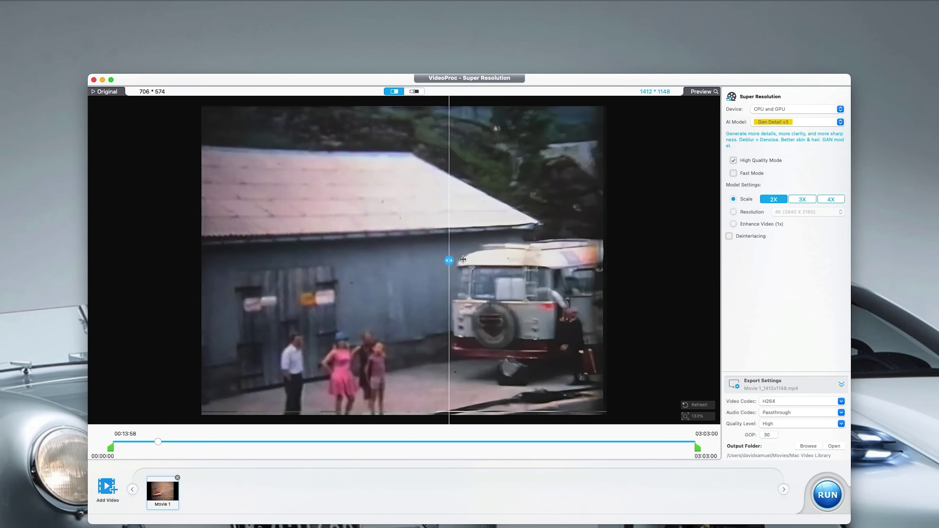
left_click_drag(463, 259, 351, 256)
left_click_drag(416, 256, 397, 259)
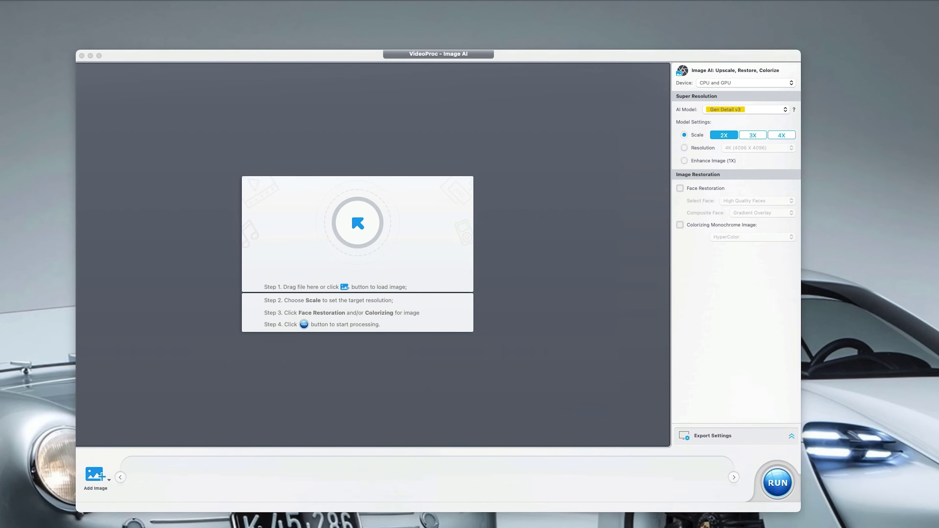
Step: Load the old photo of two children, choose Real Smooth v3, and switch to split-compare view
left_click_drag(576, 449, 363, 221)
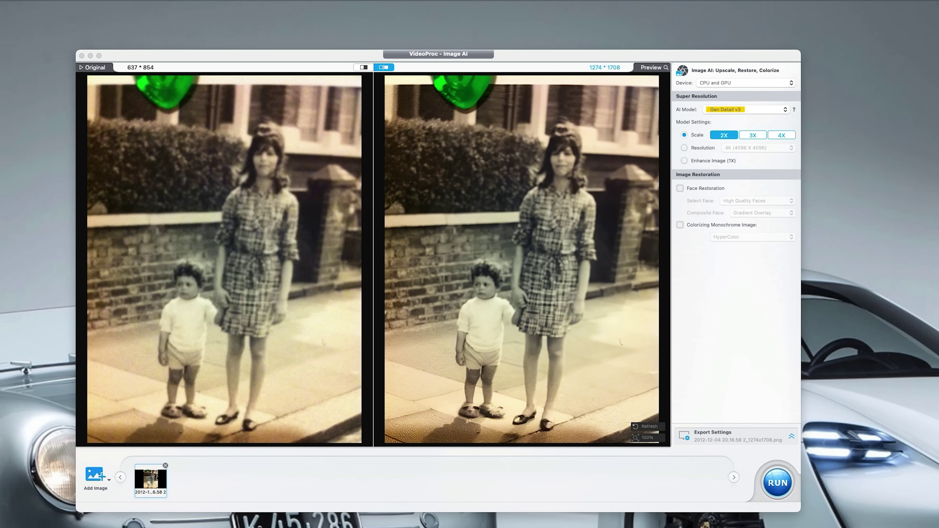
left_click(786, 109)
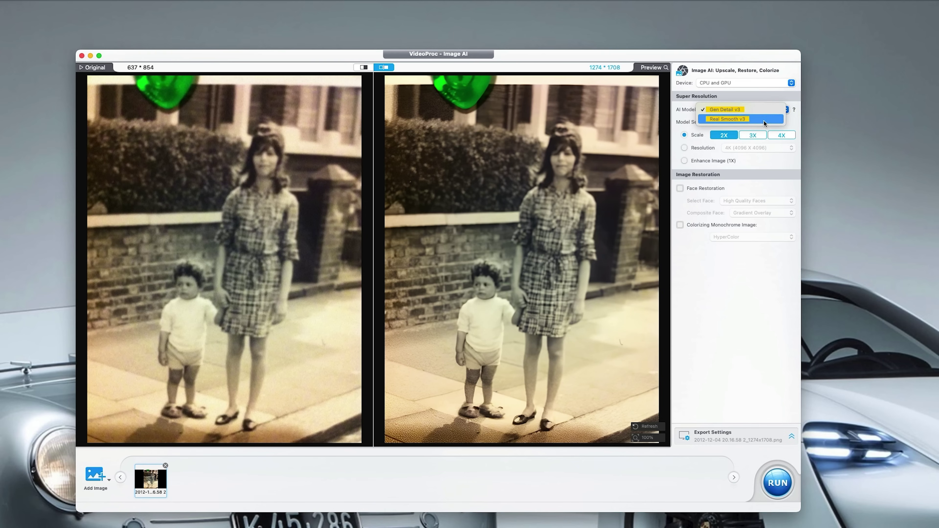
left_click(765, 121)
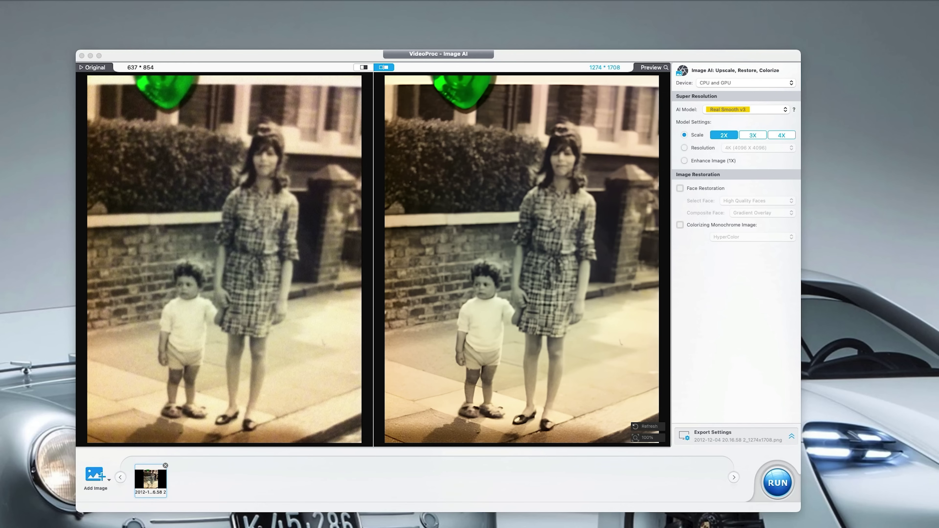
left_click(363, 67)
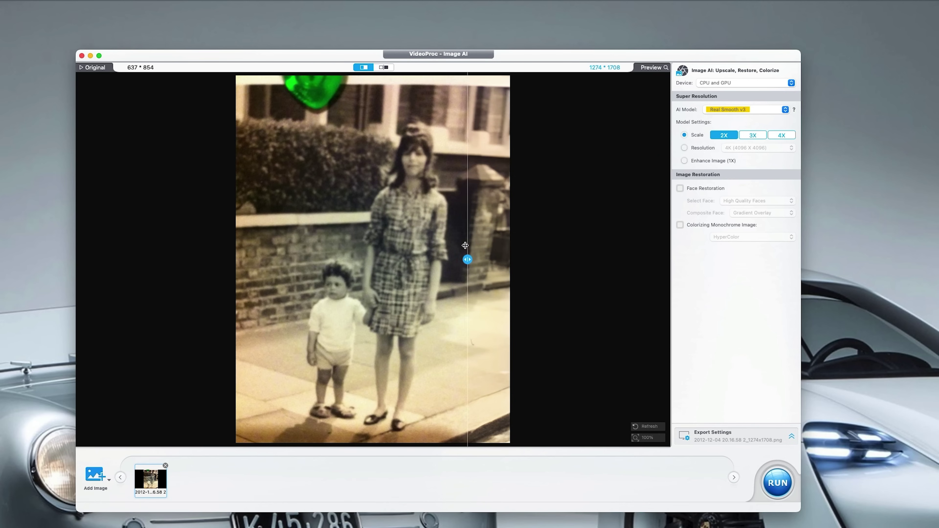
Step: Drag the divider across the photo to compare the original and upscaled halves
left_click_drag(425, 245, 384, 242)
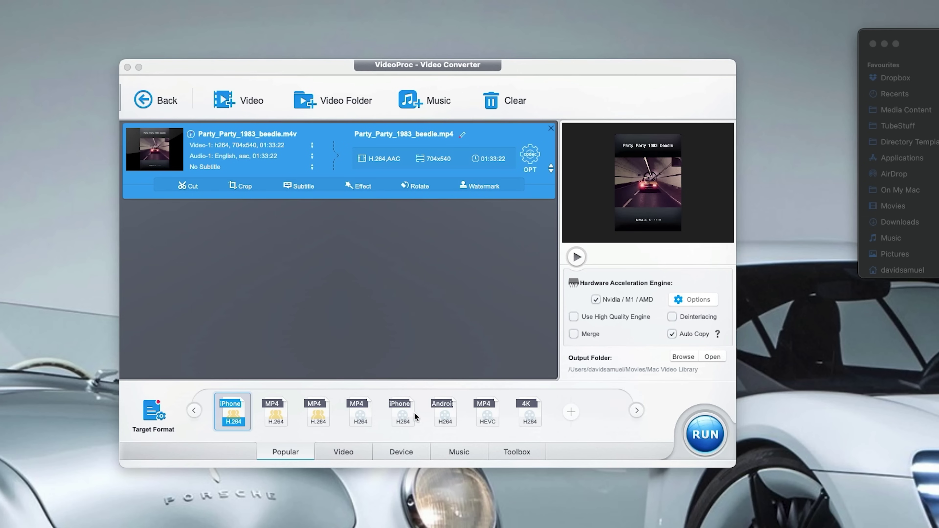
Step: Set the Device output preset back to iPhone and open the clip's Edit Video settings
left_click(349, 460)
left_click(401, 453)
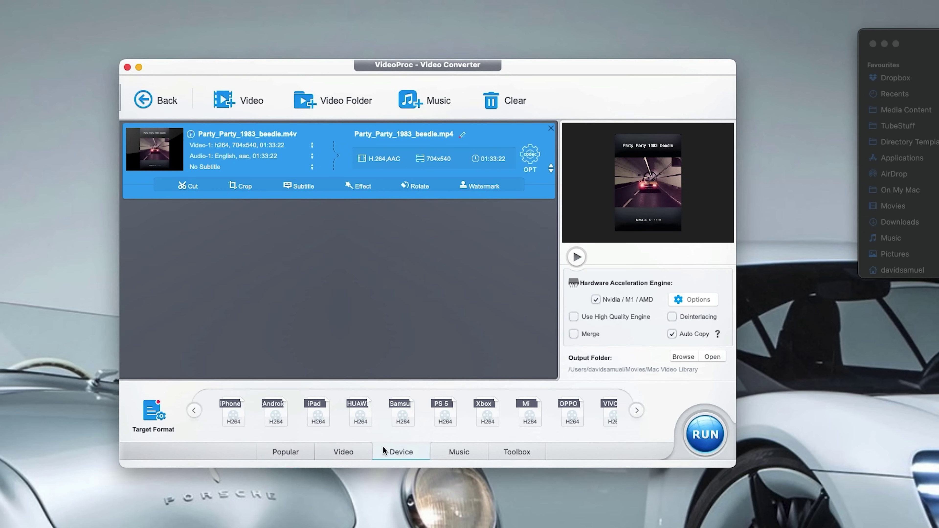
left_click(317, 417)
key("Left")
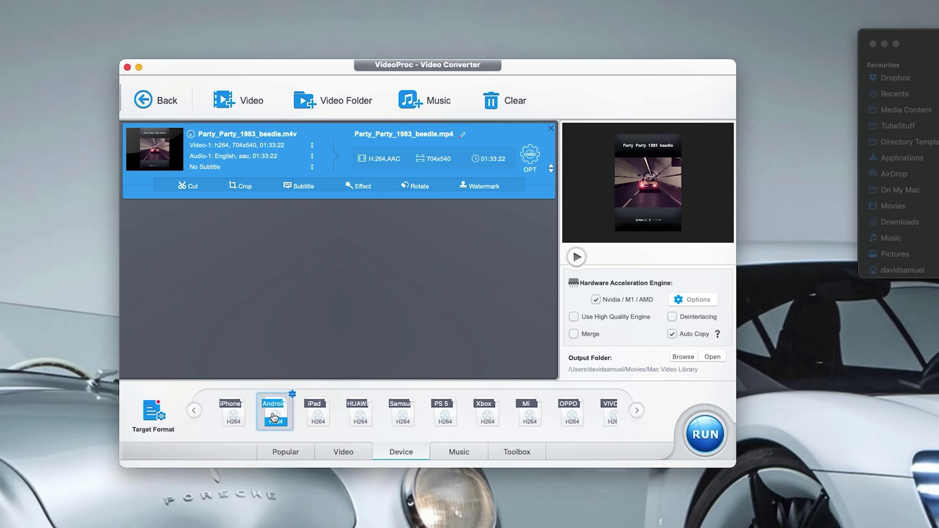
key("Left")
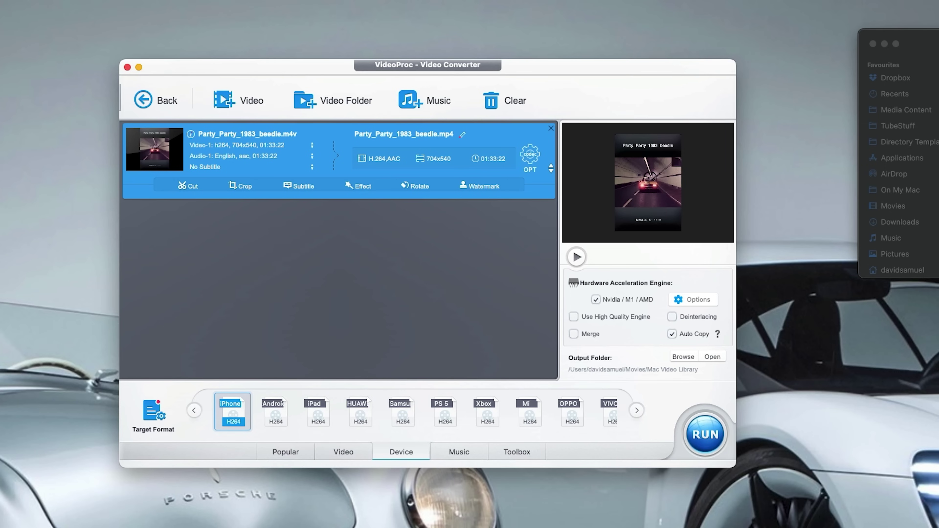
left_click(529, 158)
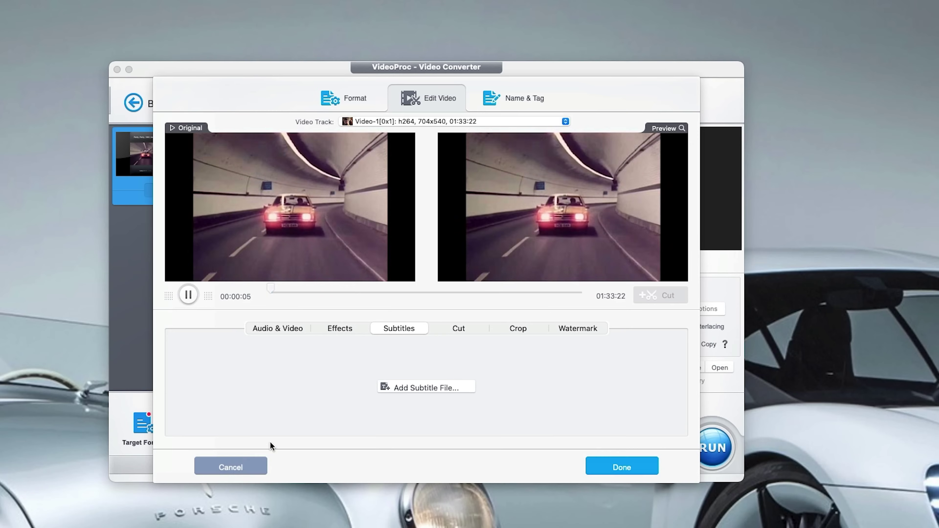
Step: Reopen the clip editor and try the Grayscale and Negate effects
left_click(239, 466)
left_click(357, 196)
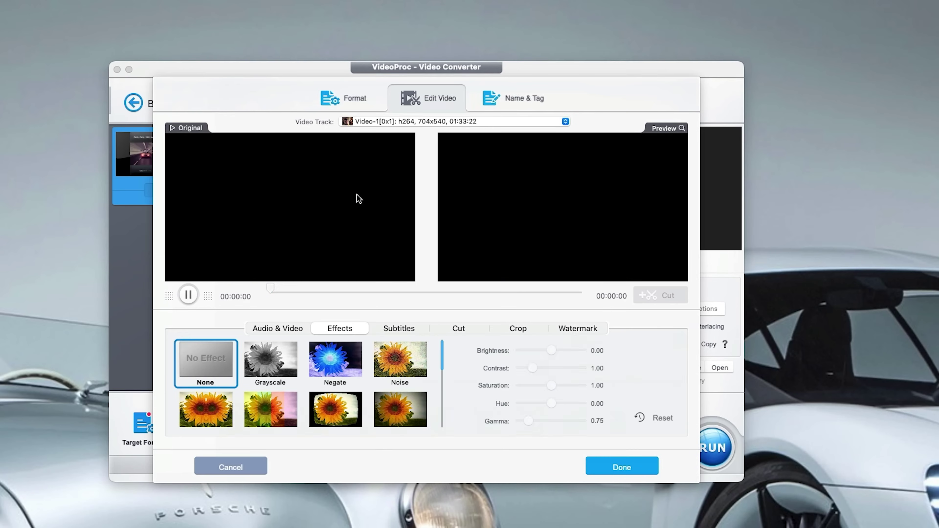
left_click(281, 345)
left_click(345, 362)
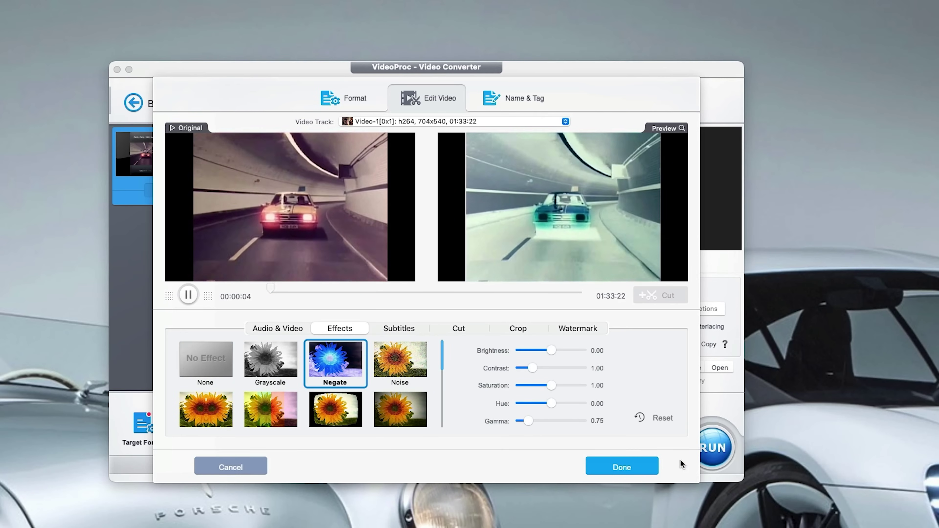
Step: Rotate the video left 90°, then upside down, then back to 0°
left_click(277, 328)
left_click(260, 354)
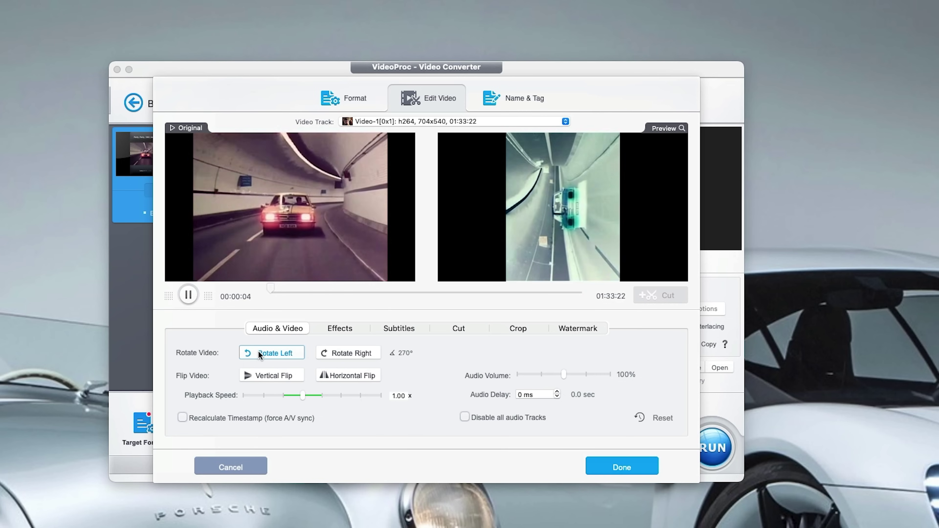
left_click(260, 354)
double_click(260, 354)
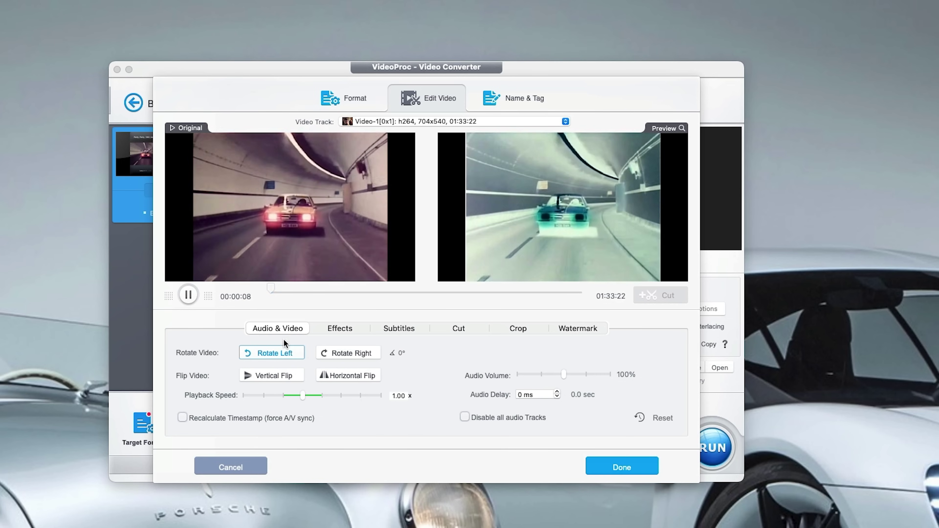
Step: Reset the effect to None, apply the edits with Done, and bring up the Watermark settings
left_click(357, 329)
left_click(214, 358)
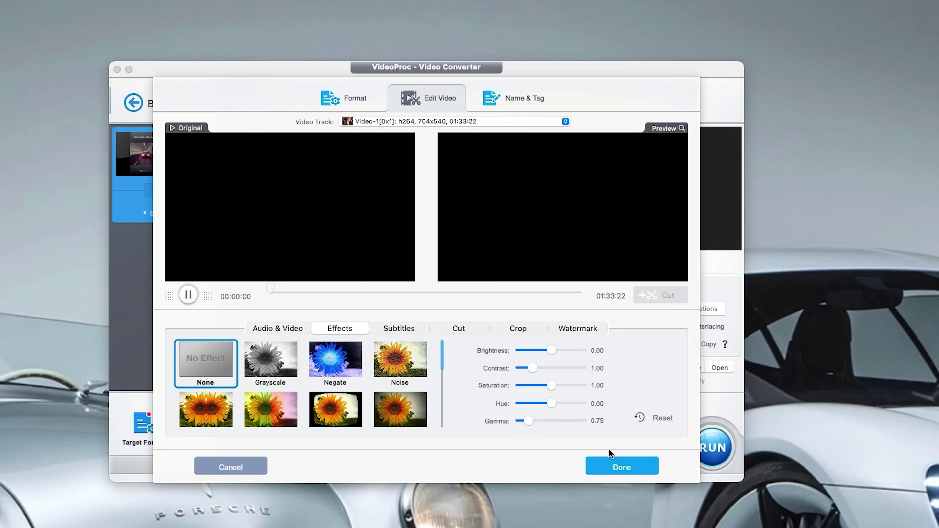
left_click(621, 467)
left_click(483, 192)
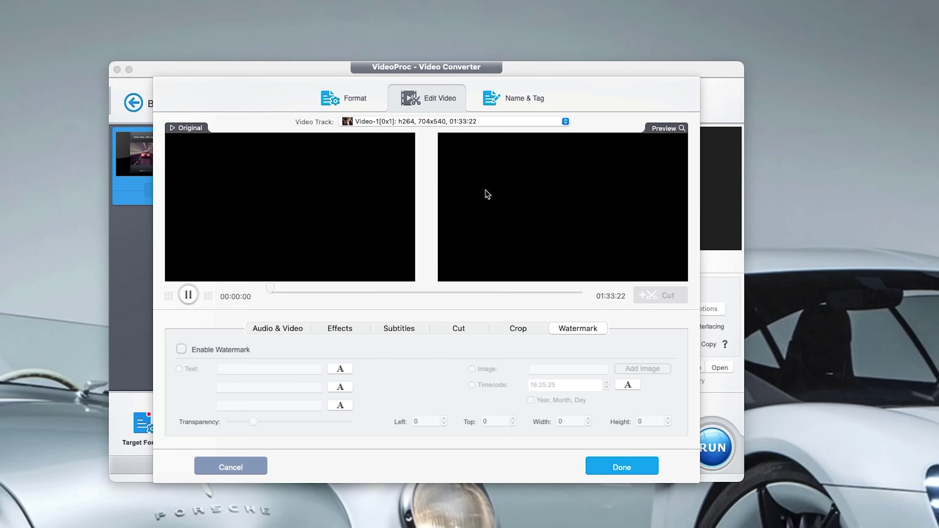
Step: Enable a text watermark reading 'seenthroughalens' on the clip
left_click(181, 349)
left_click(179, 369)
left_click(259, 369)
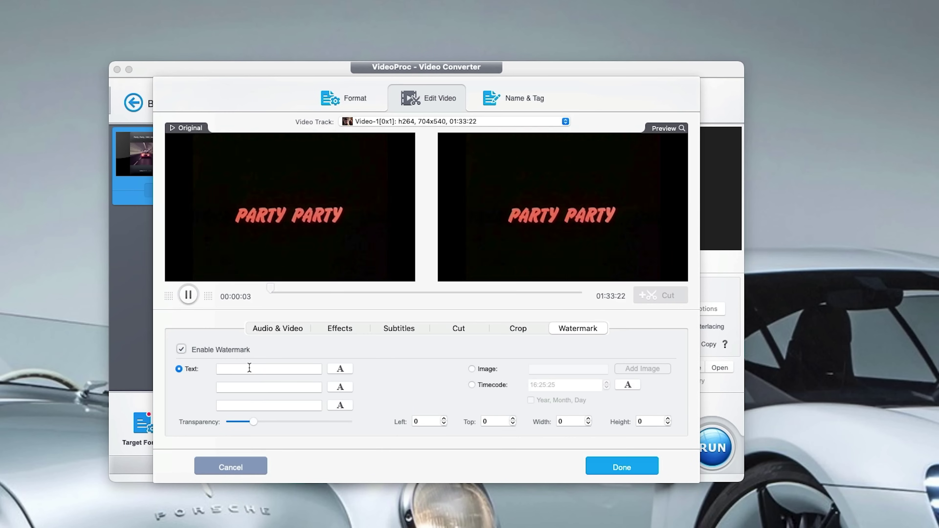
type("seenthroughalens")
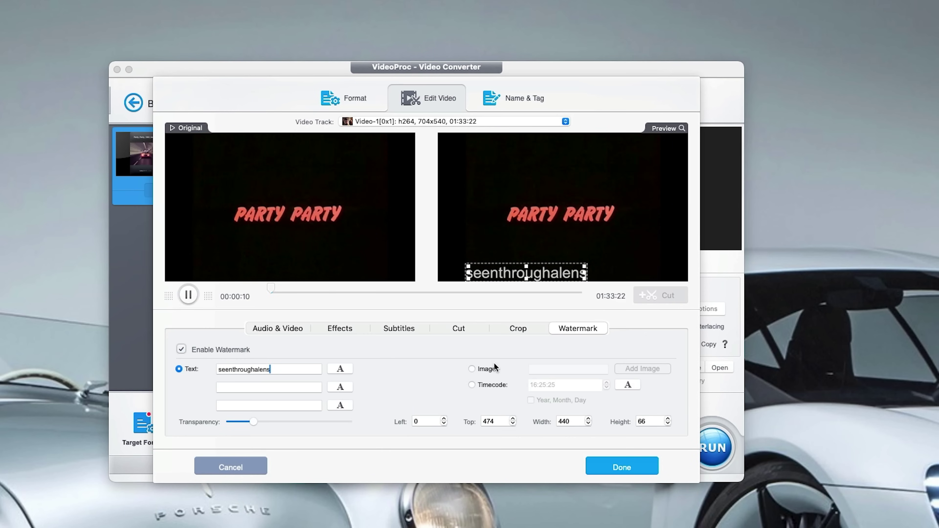
Step: Cancel the editor to discard the watermark, then scroll down the pricing page
left_click(232, 468)
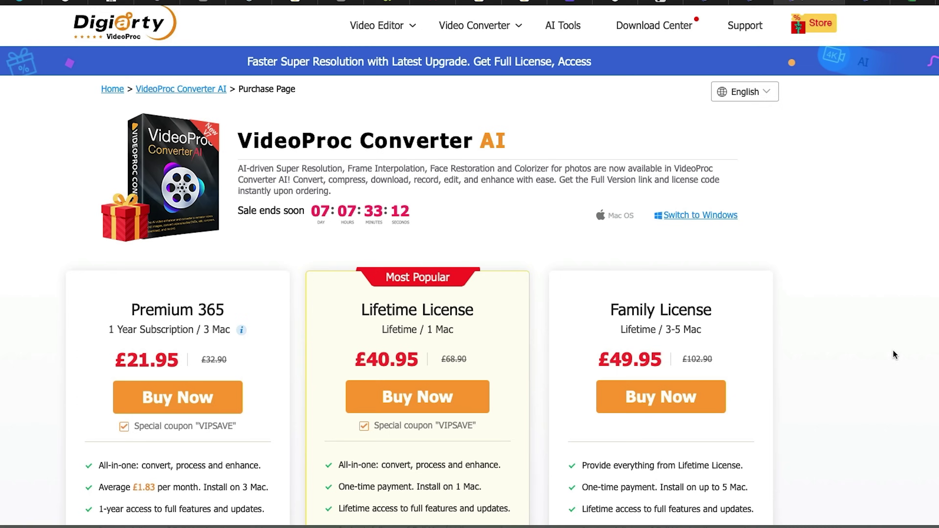
scroll(892, 352, "down", 3)
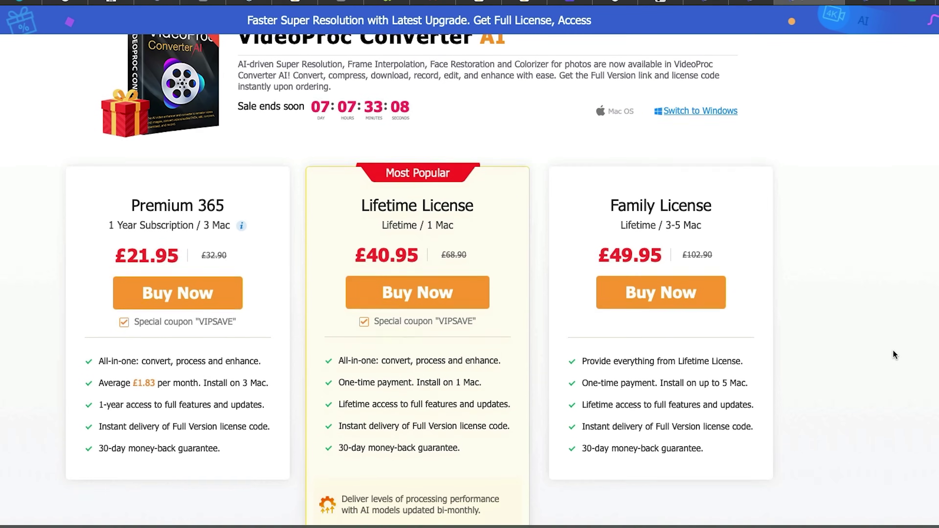
scroll(893, 350, "down", 3)
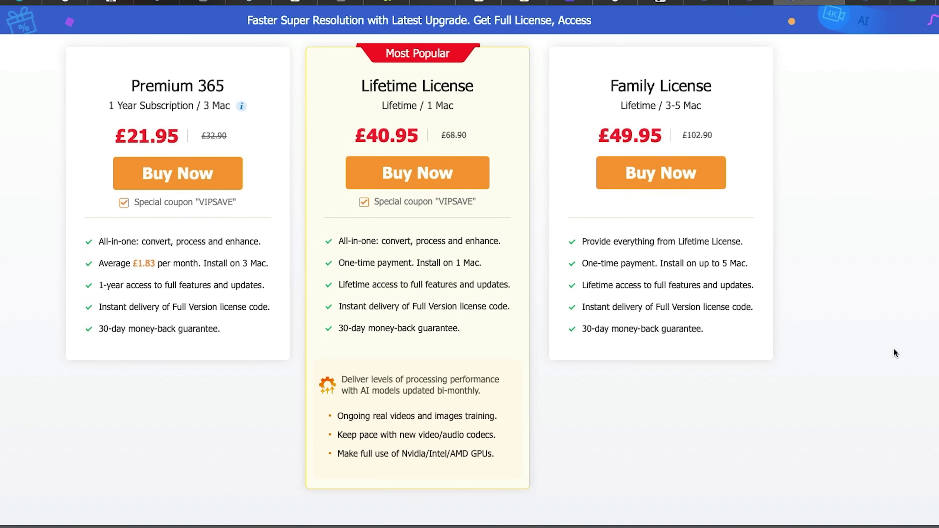